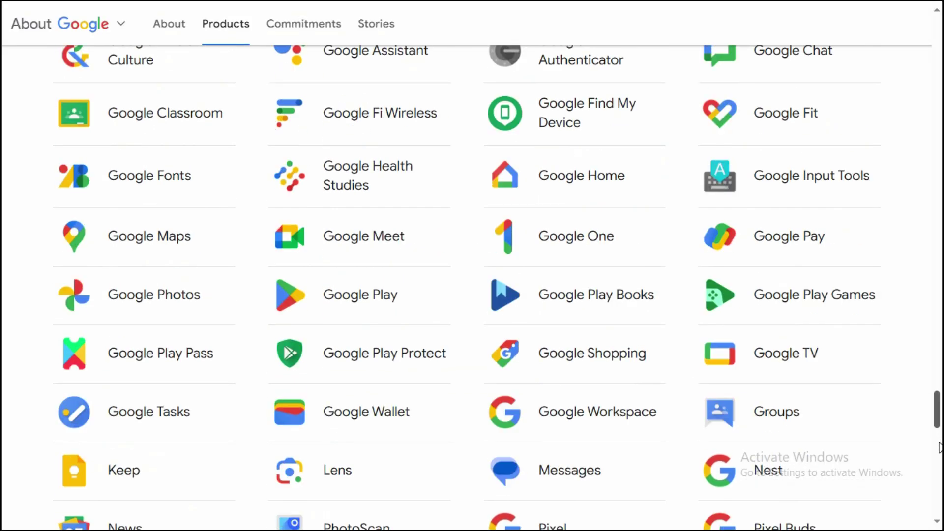
scroll(939, 447, up, 8)
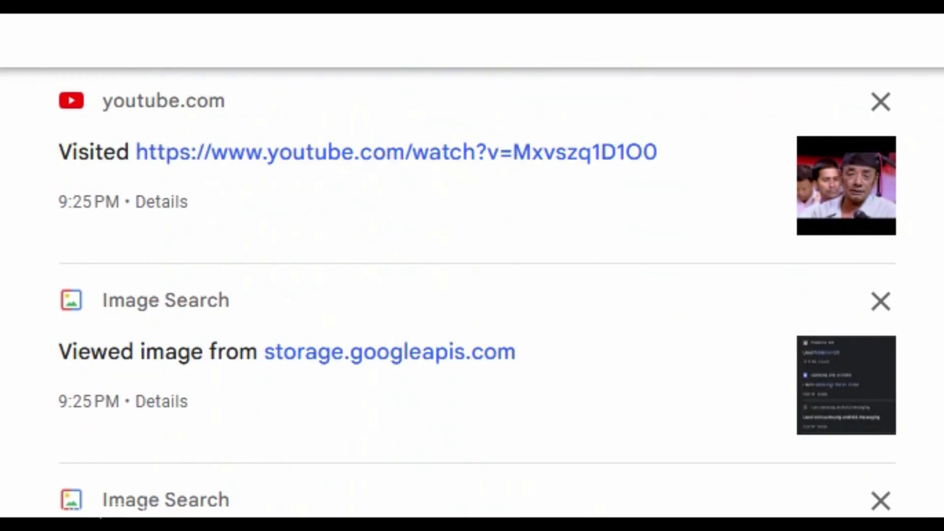
scroll(472, 295, down, 7)
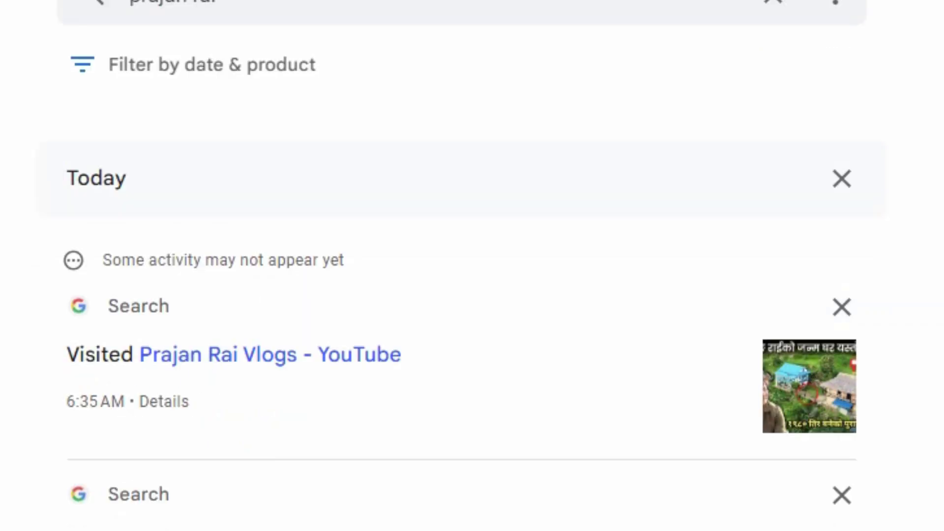
- Limit the My Activity date filter to Yesterday
scroll(358, 500, down, 5)
scroll(358, 500, up, 7)
click(143, 66)
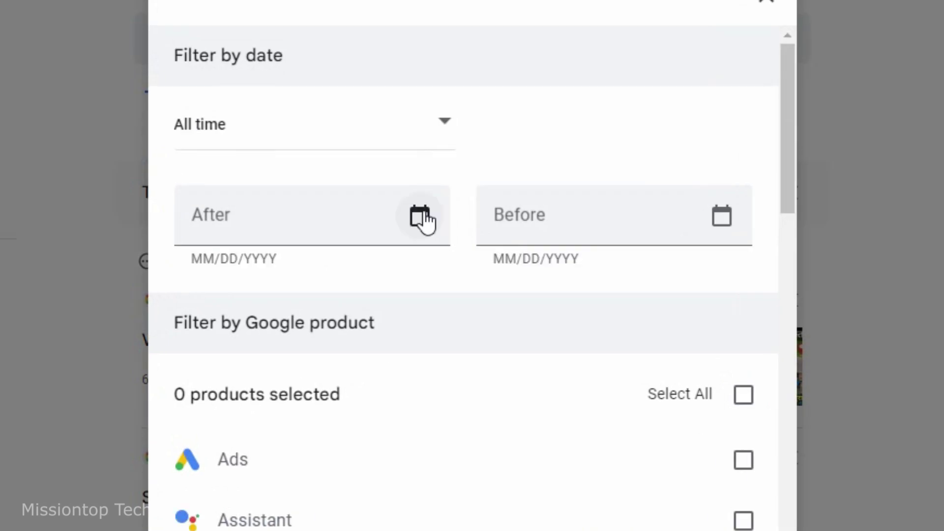
click(491, 473)
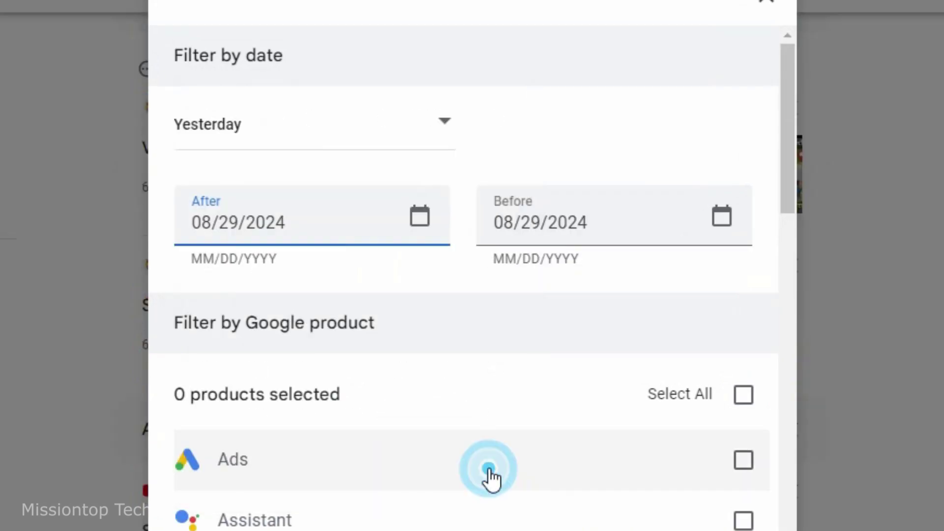
- Clear all products, then include only Chrome, YouTube and Search activity
scroll(490, 443, down, 5)
click(743, 38)
click(743, 38)
click(743, 226)
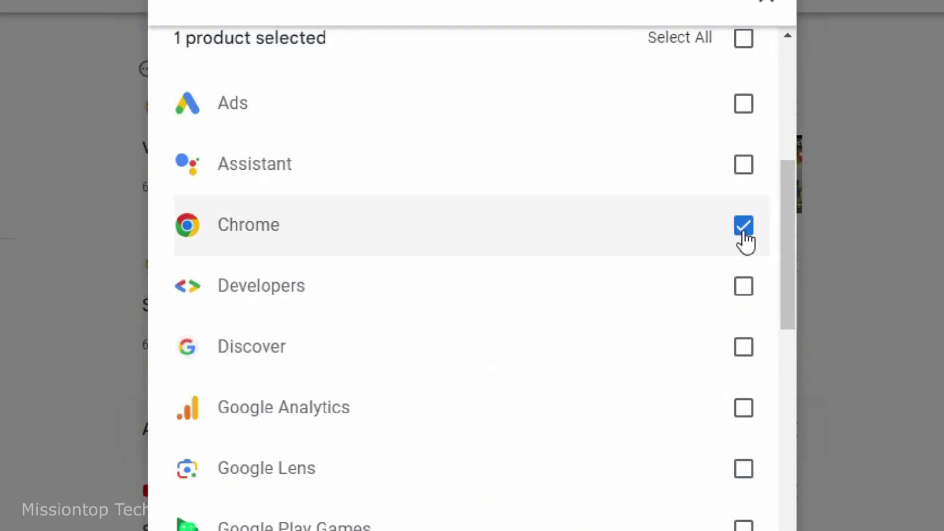
scroll(796, 421, down, 10)
click(743, 480)
click(743, 358)
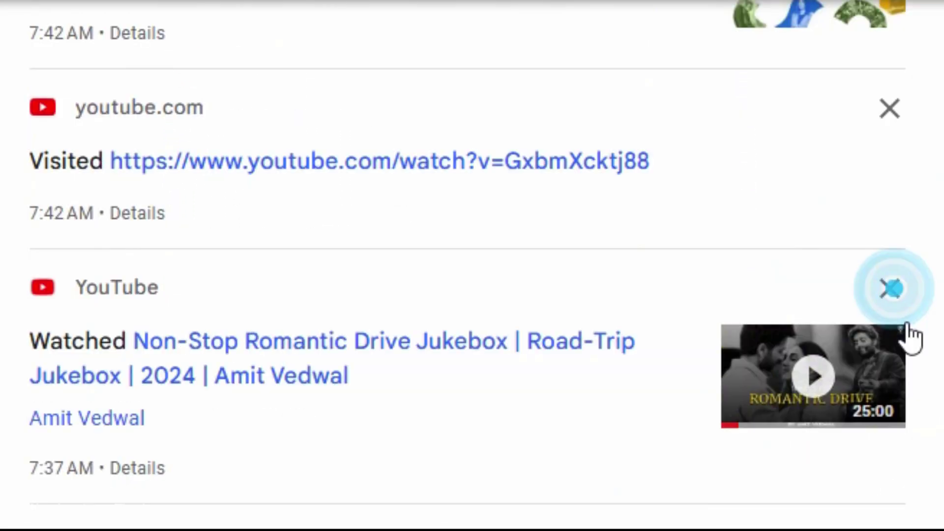
- Open Delete's Custom range dialog, close it, and select the Web & App Activity heading
click(893, 320)
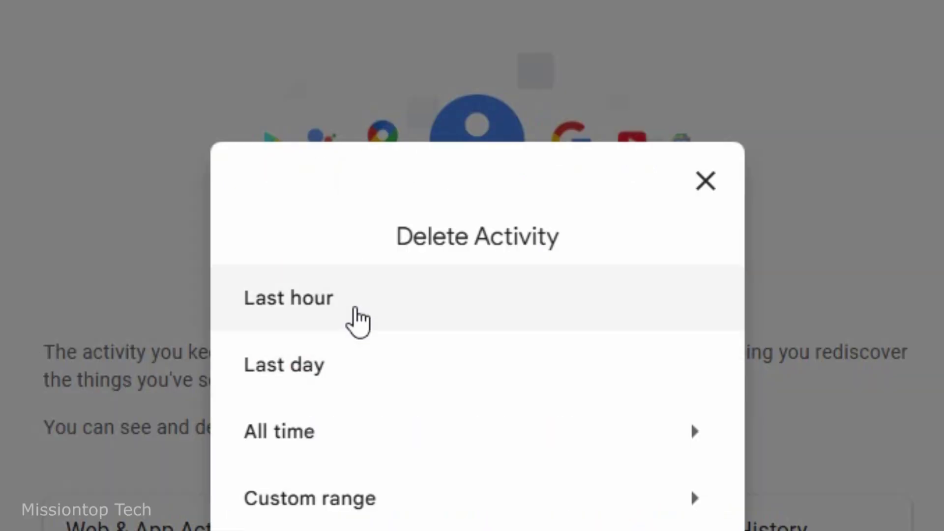
click(685, 501)
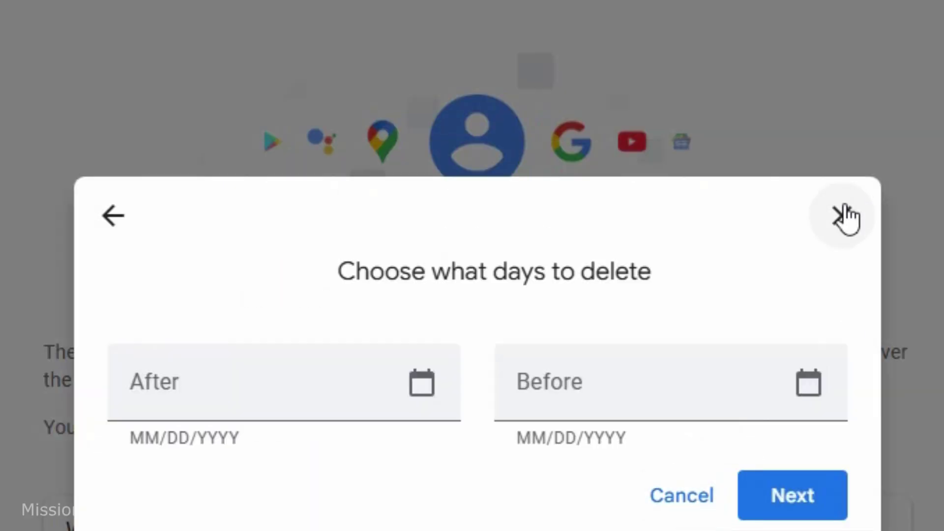
click(841, 213)
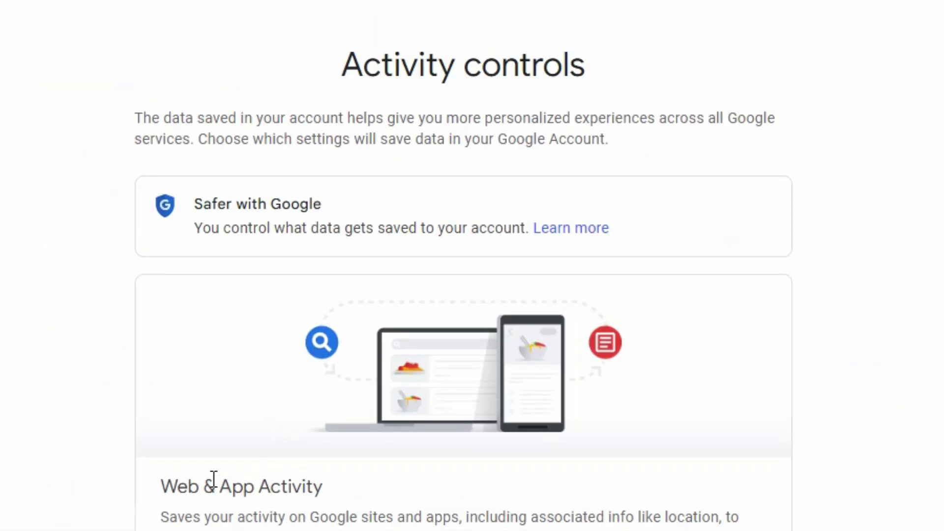
drag(315, 483, 326, 484)
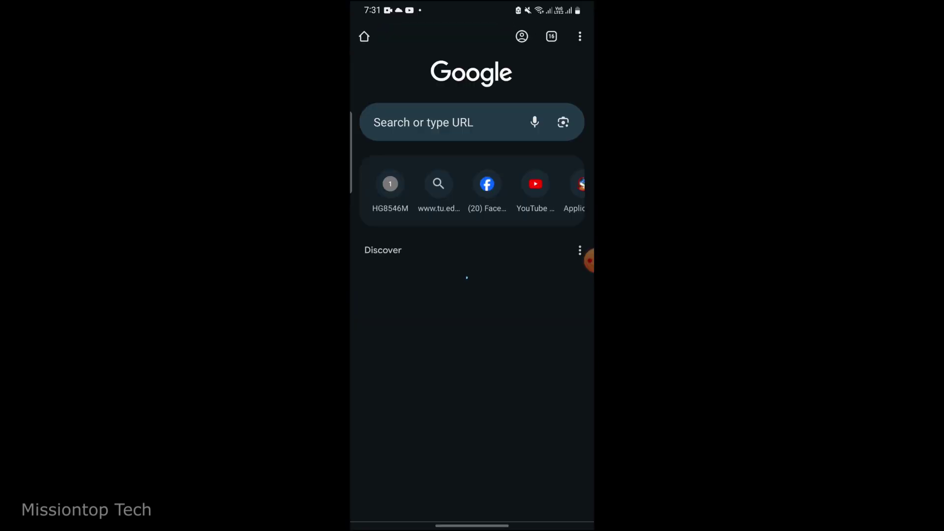
click(422, 122)
text(my)
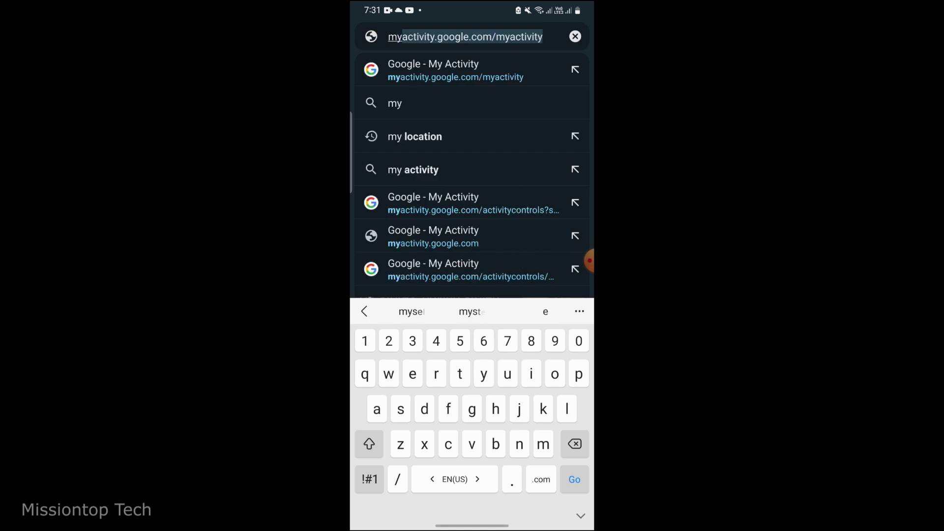
key(Return)
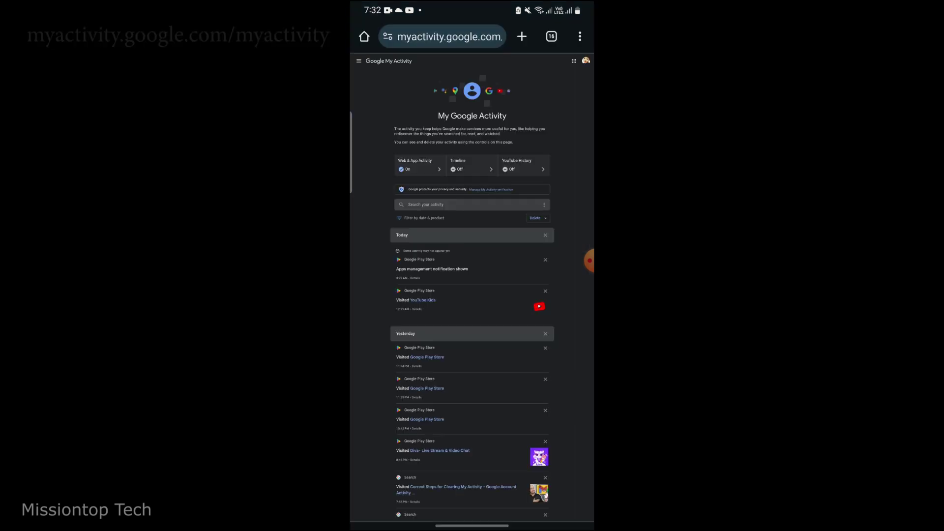
click(471, 164)
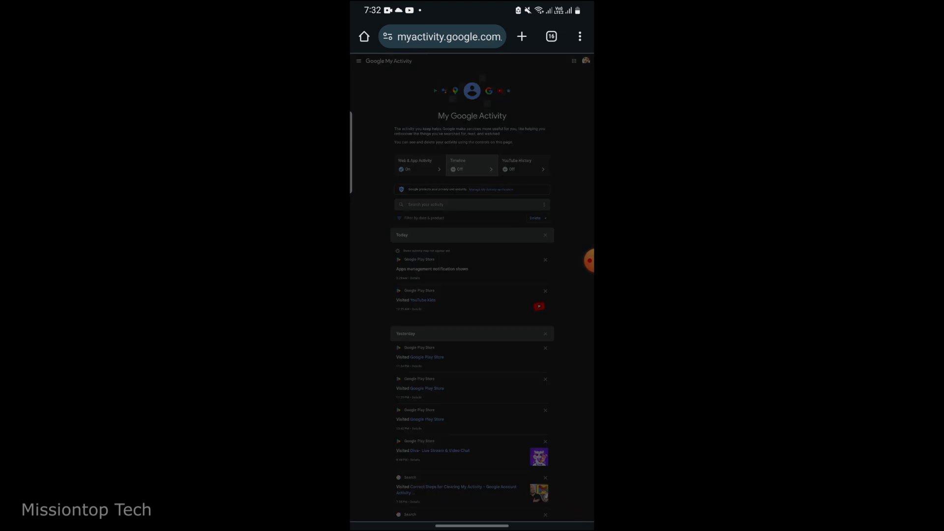
click(532, 213)
scroll(472, 266, down, 10)
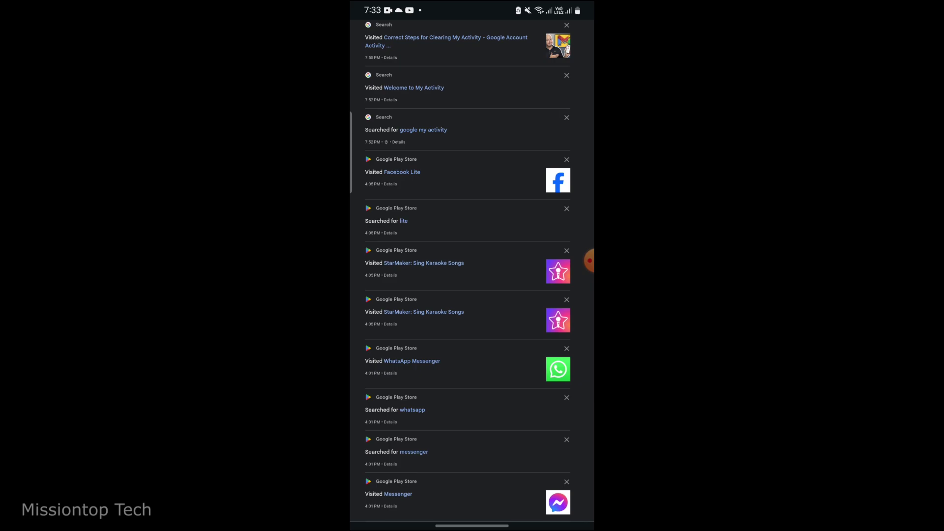
scroll(472, 265, down, 10)
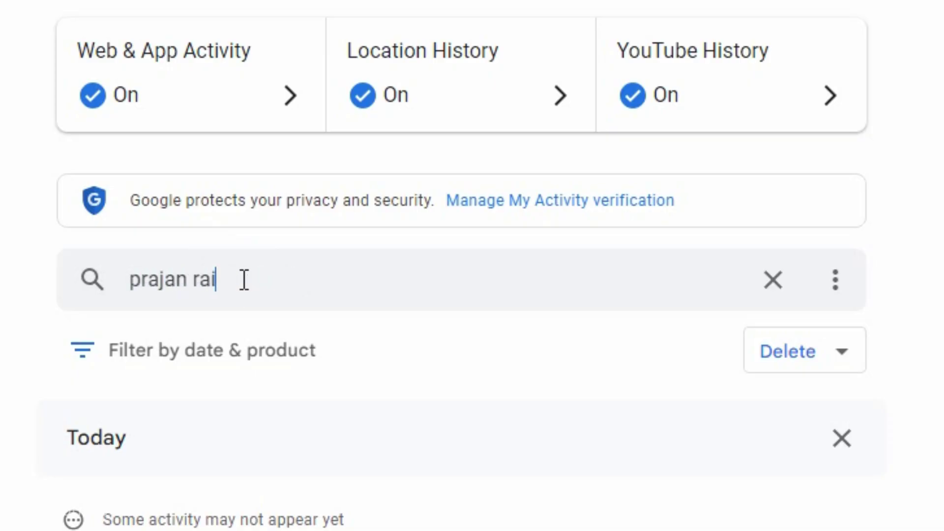
key(Return)
scroll(192, 329, up, 5)
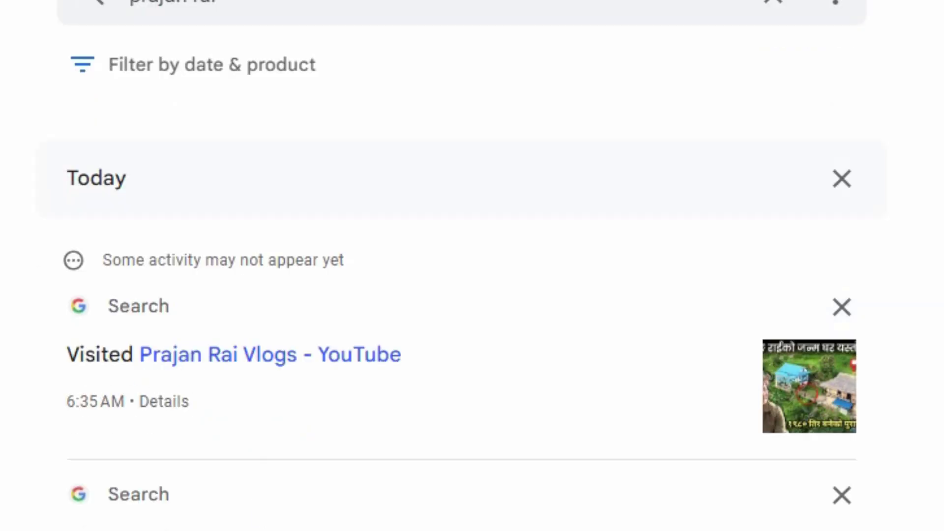
scroll(352, 494, down, 10)
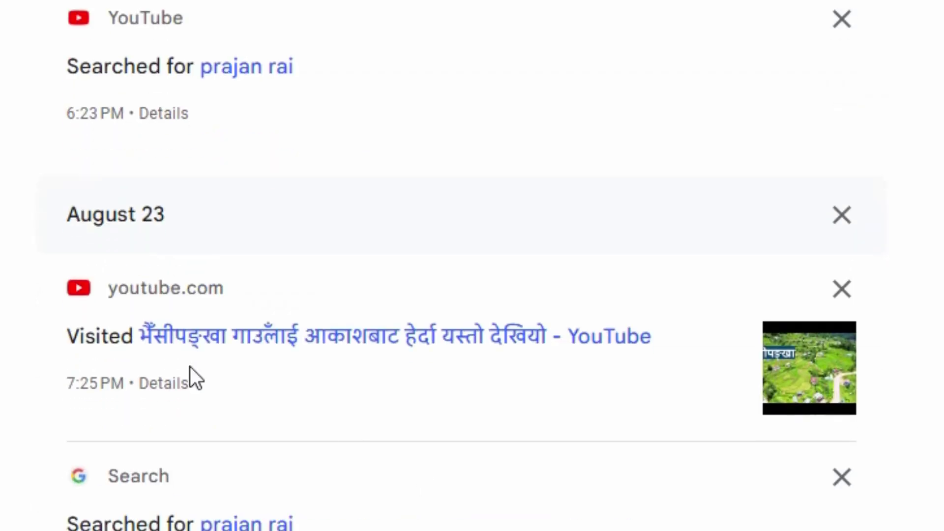
scroll(472, 265, down, 5)
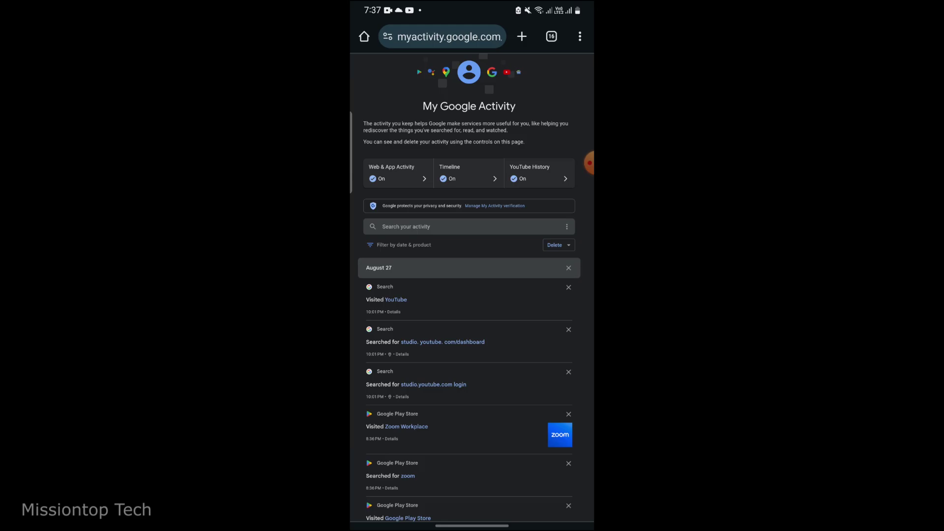
scroll(471, 288, up, 3)
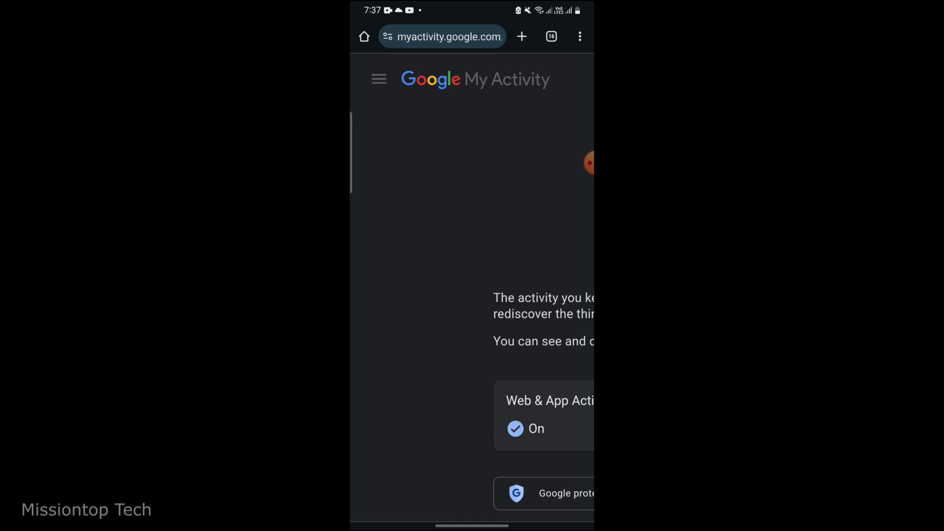
- Go to the Other activity page through the site's navigation menu
click(378, 79)
click(414, 212)
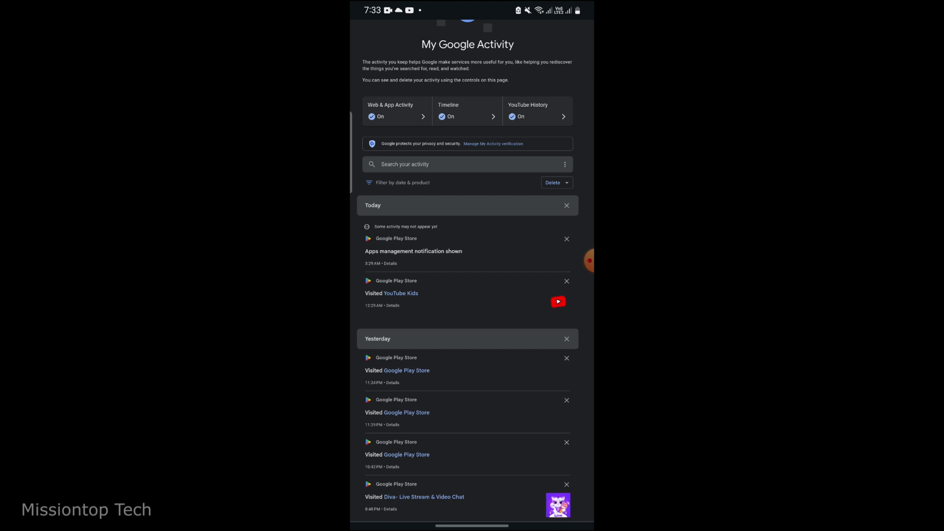
scroll(472, 271, up, 2)
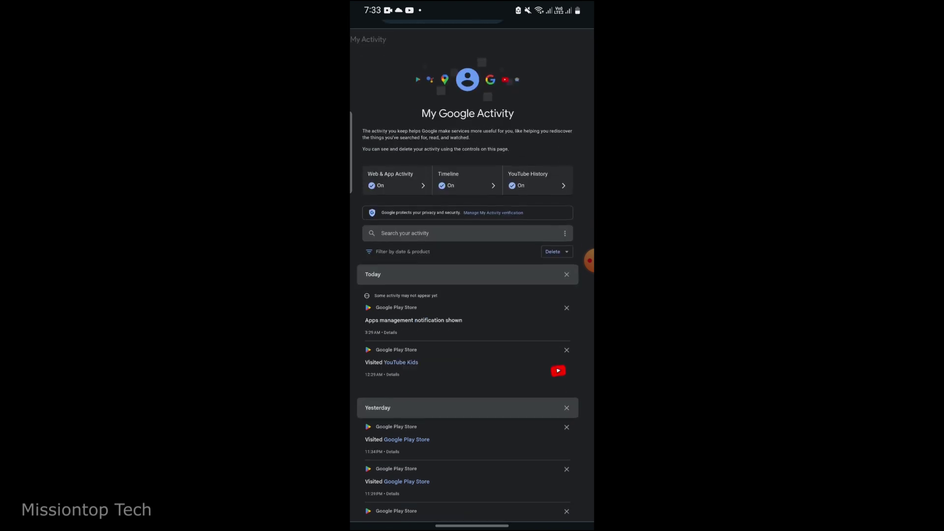
- Choose Delete with a custom range, After 08/29/2024 and Before 08/30/2024, and continue
click(556, 276)
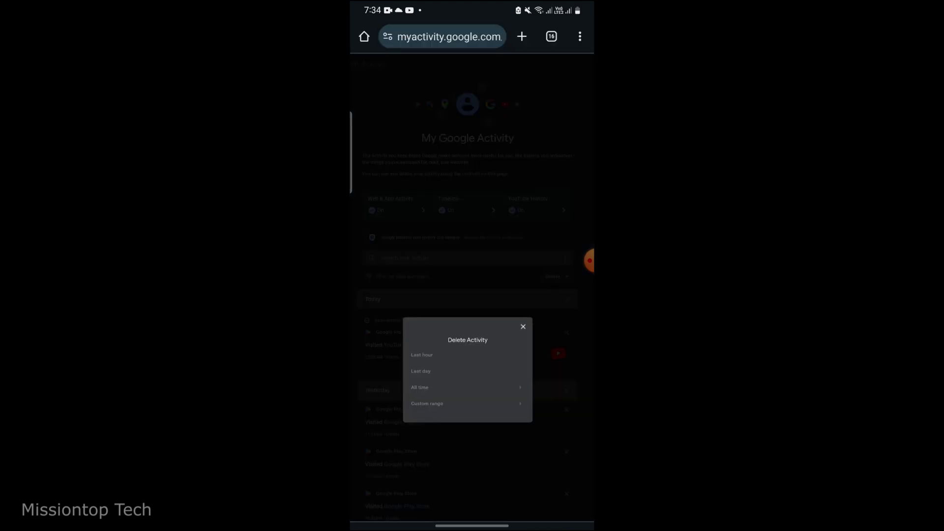
click(426, 404)
click(462, 329)
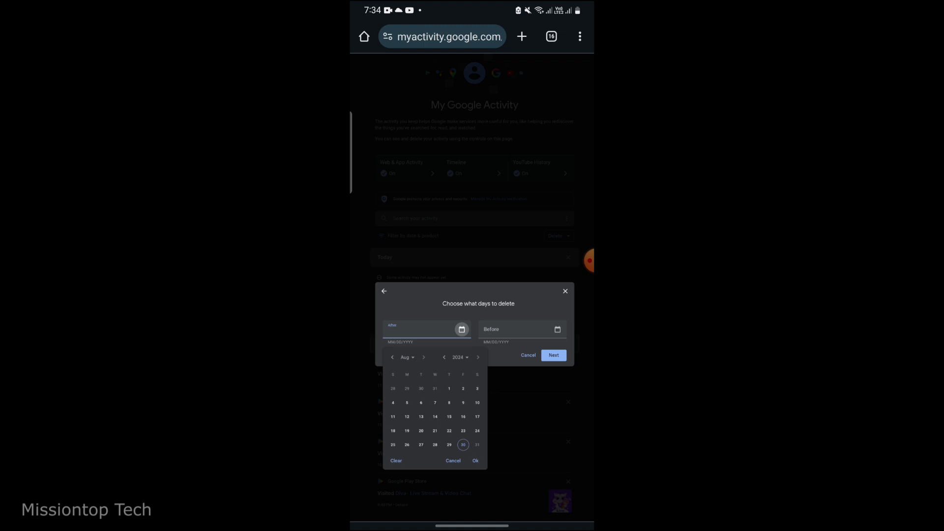
click(448, 444)
click(475, 460)
click(553, 355)
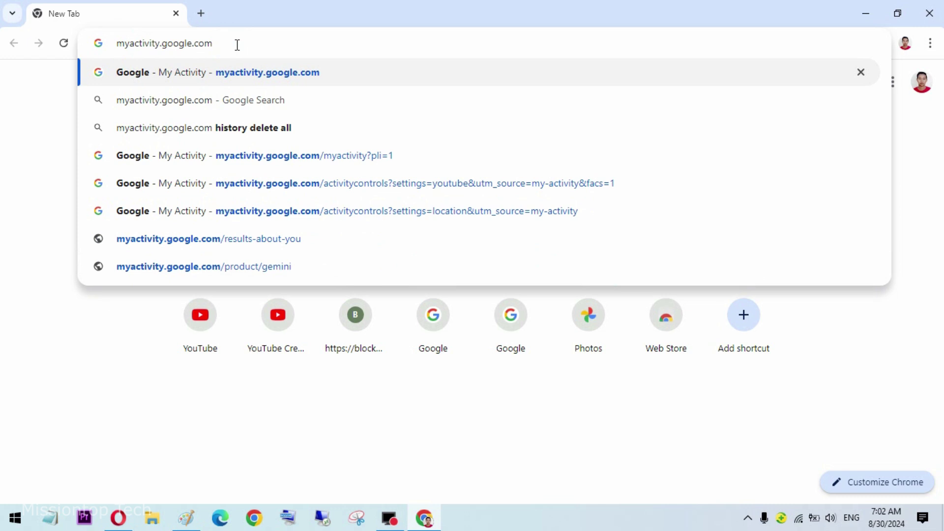
- Load myactivity.google.com, sign in with the account and its password, then start an activity search
key(Return)
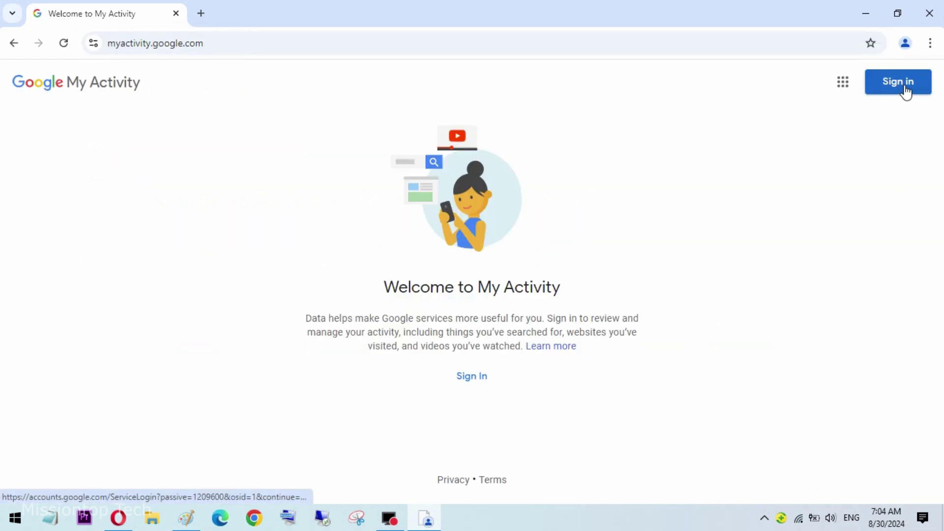
click(905, 92)
click(546, 229)
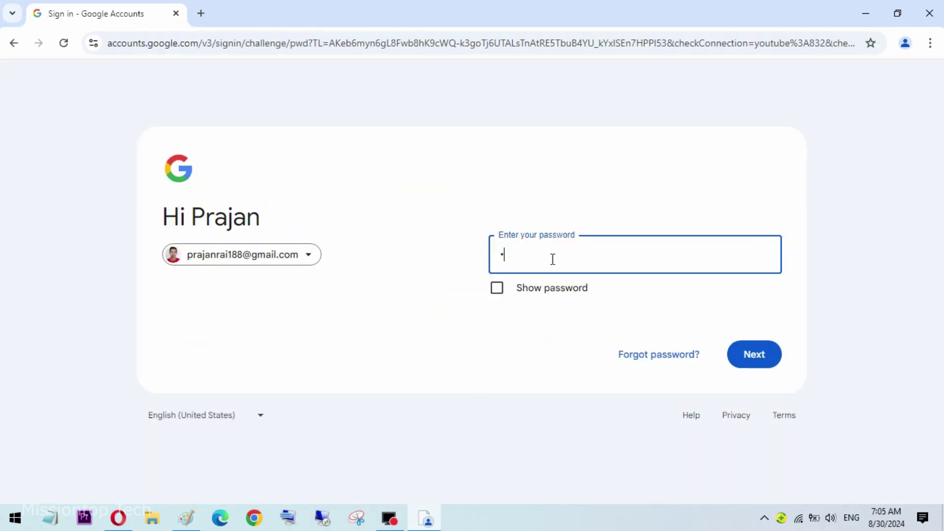
click(764, 364)
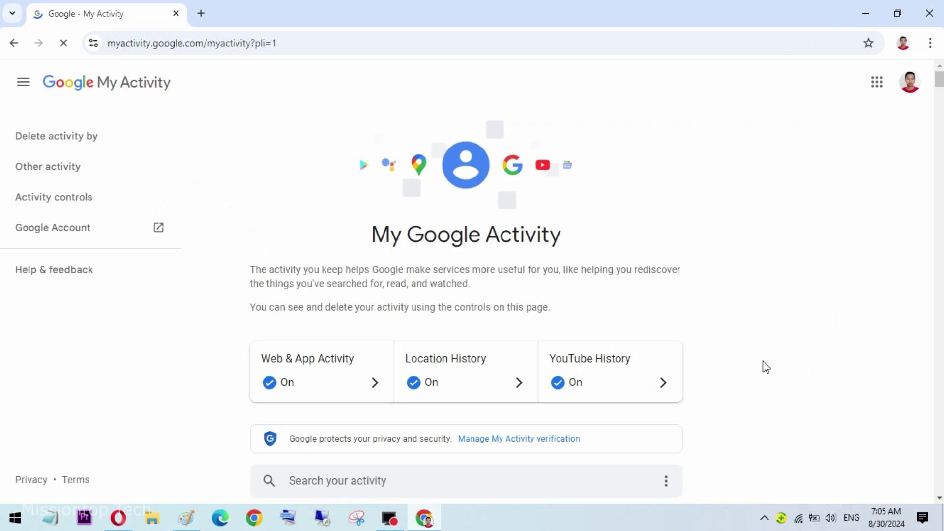
drag(938, 81, 927, 238)
click(349, 272)
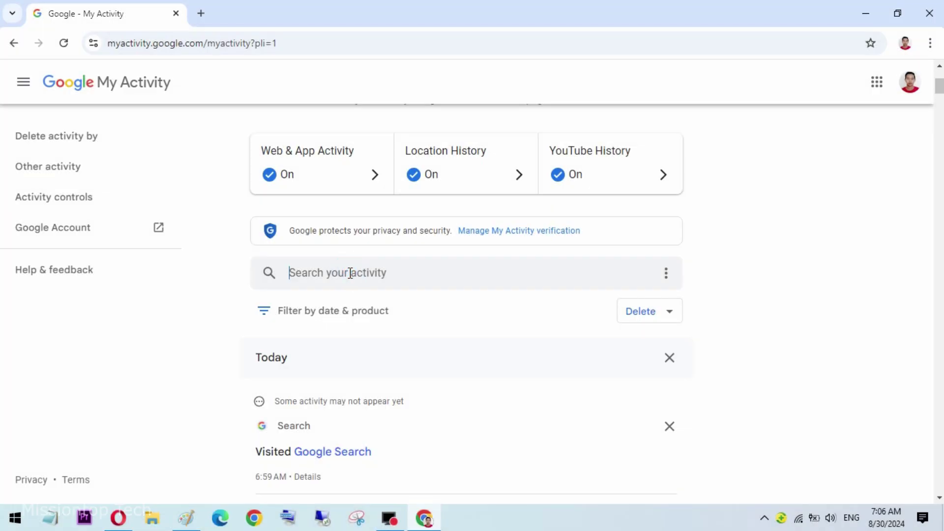
- Search the activity for a person's name and set the date range starting Aug 23
key(Return)
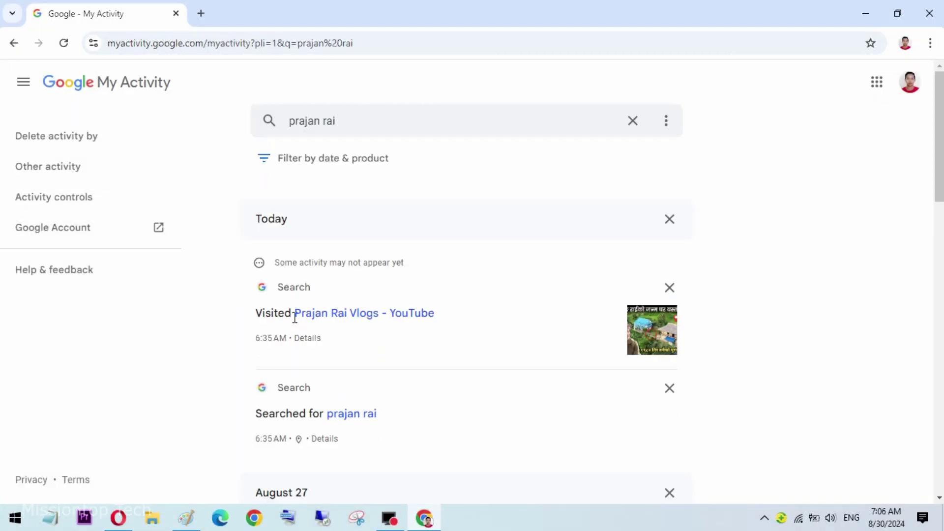
click(297, 158)
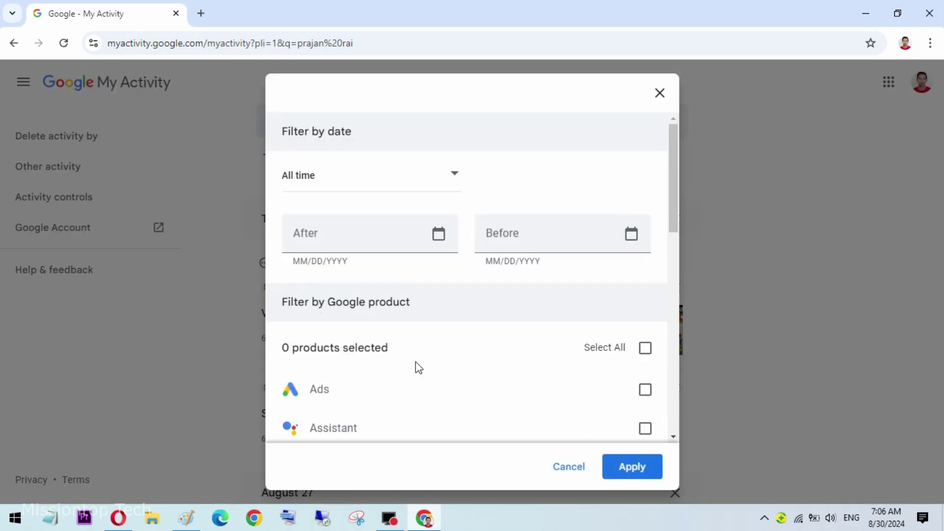
click(440, 235)
click(436, 329)
- Include only Chrome, Search and YouTube activity and apply the filters
drag(671, 184, 674, 235)
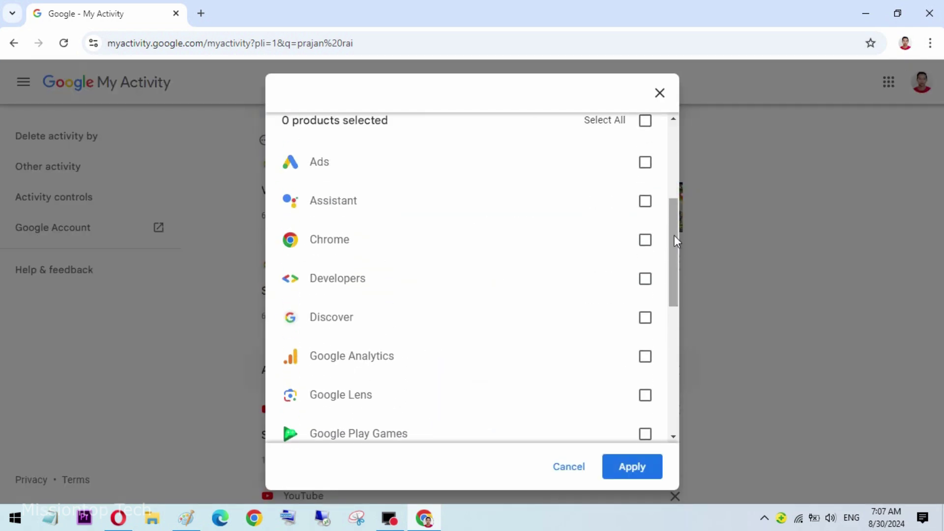
click(645, 240)
scroll(467, 294, down, 10)
click(643, 401)
click(642, 323)
click(633, 467)
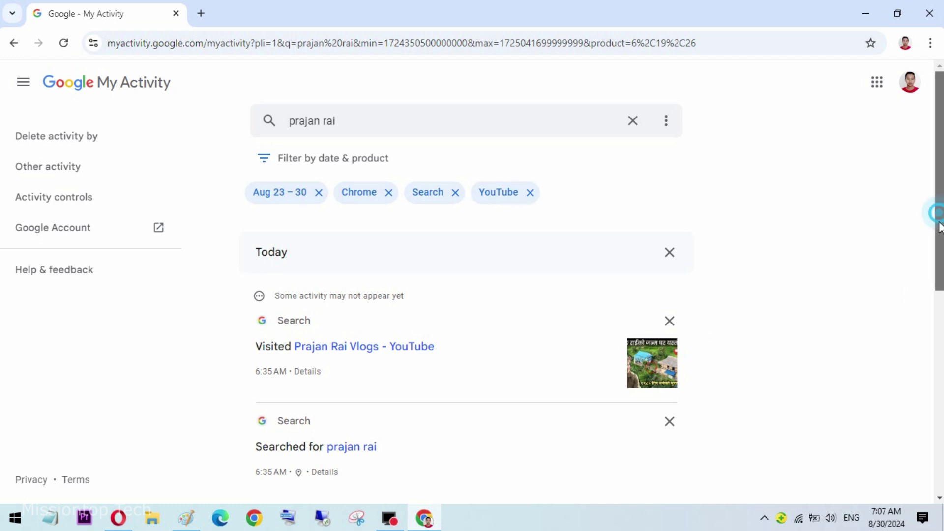
drag(939, 226, 939, 422)
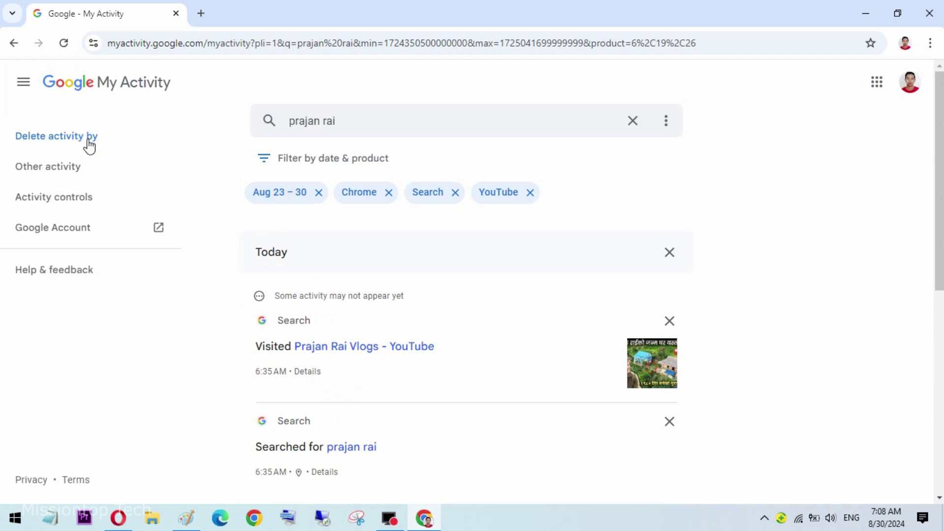
- Open the Delete Activity dialog from Delete activity by in the left sidebar
click(88, 142)
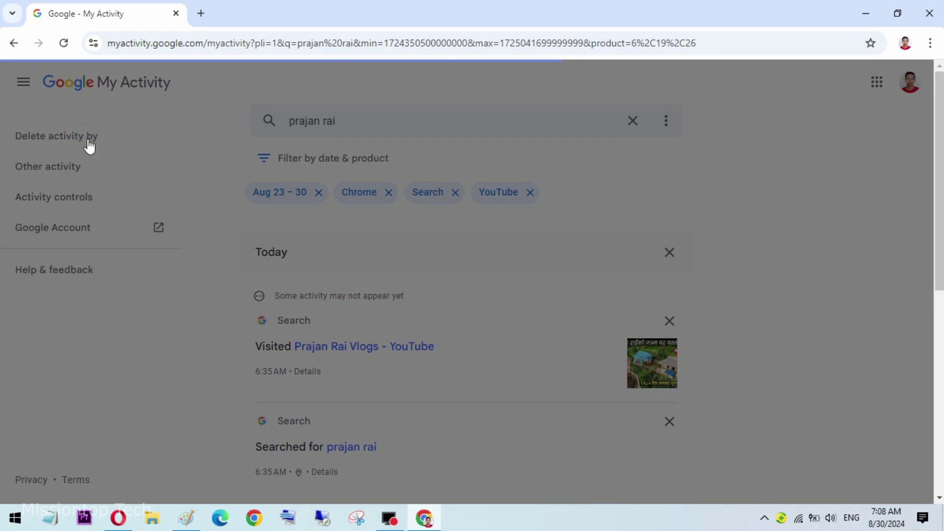